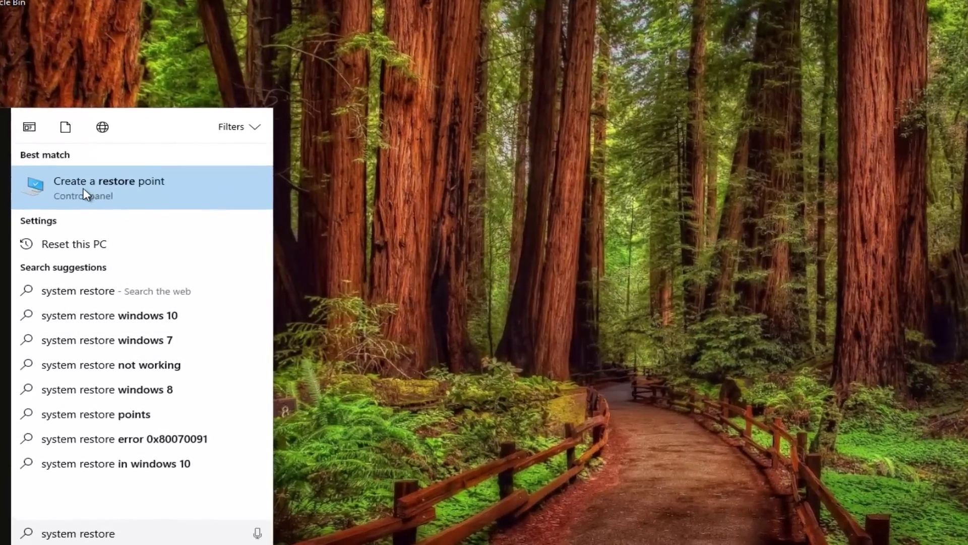
Open System Protection in System Properties and view the restore point creation form for Local Disk (C:), closing it without creating one.
left_click(86, 201)
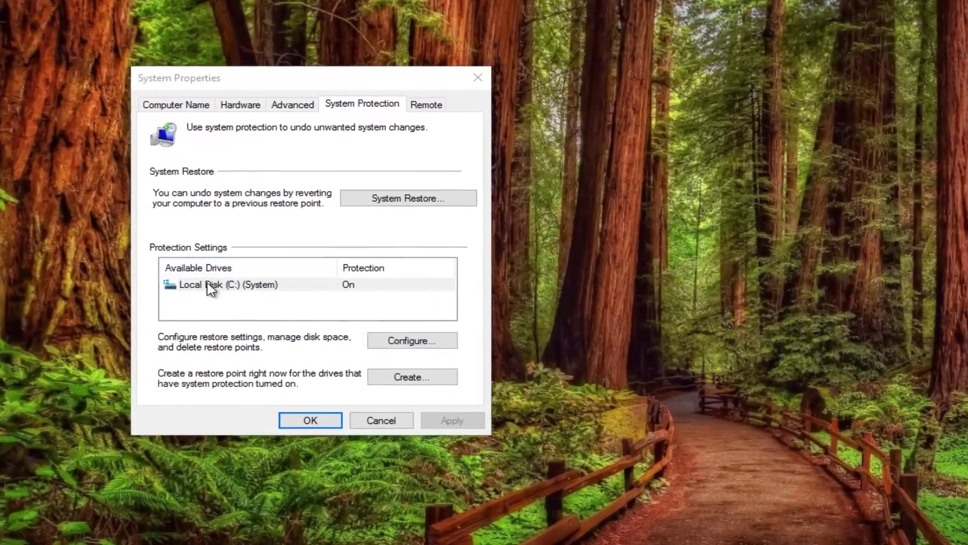
left_click(220, 286)
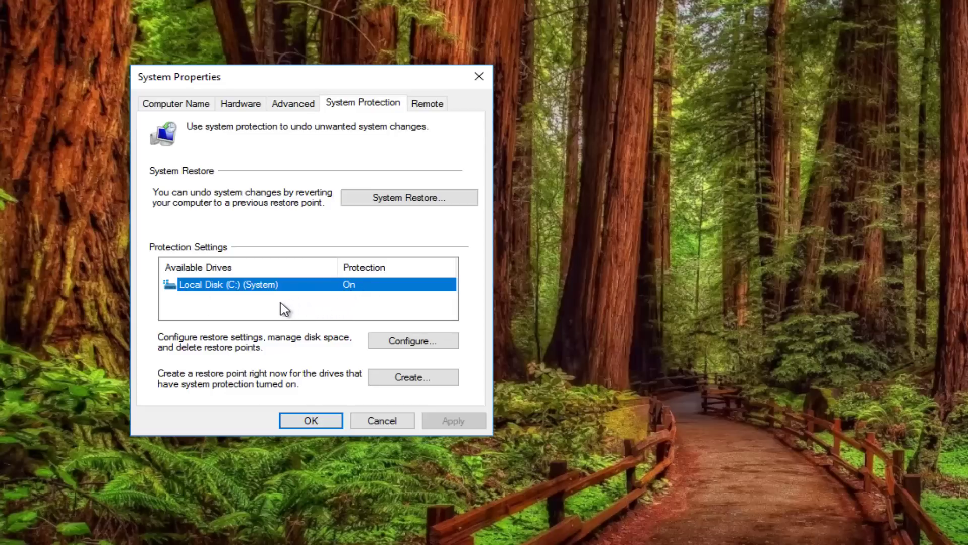
left_click(403, 383)
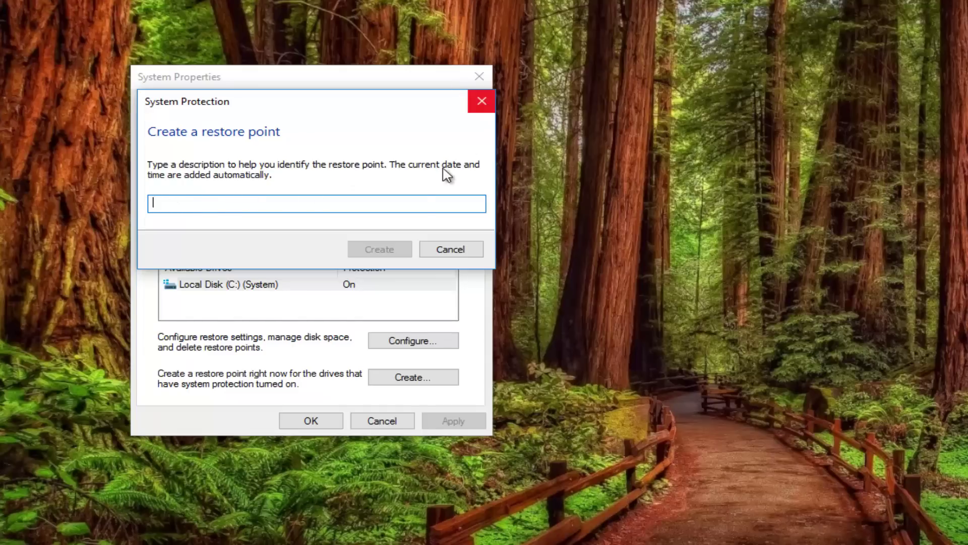
left_click(482, 101)
left_click_drag(309, 77, 318, 52)
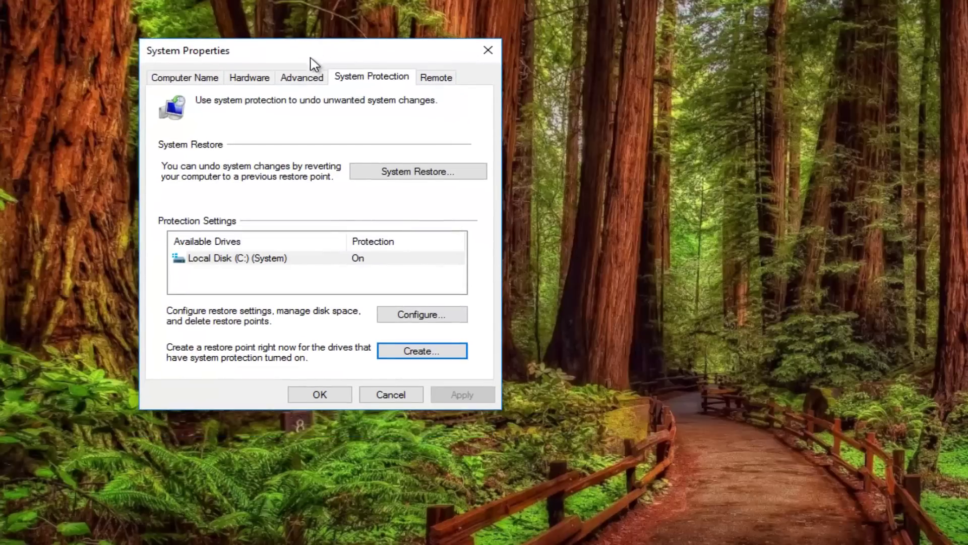
Examine the restore settings and disk space usage configured for Local Disk (C:), and close them without changes.
left_click(412, 314)
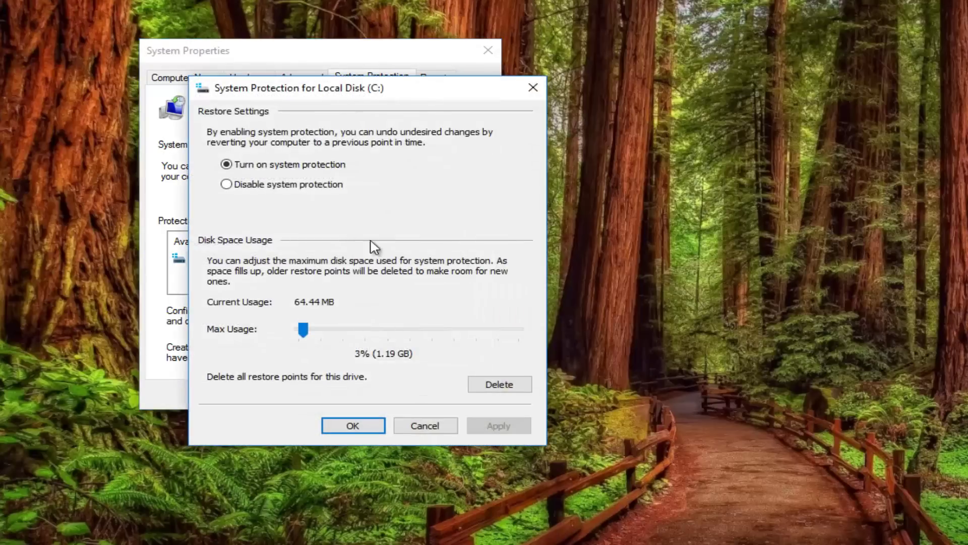
left_click_drag(333, 93, 280, 45)
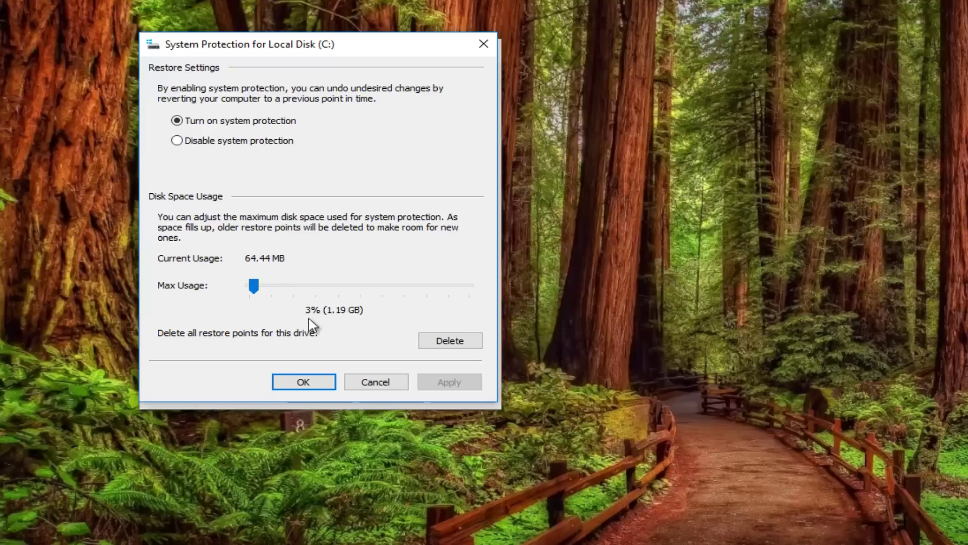
left_click(483, 46)
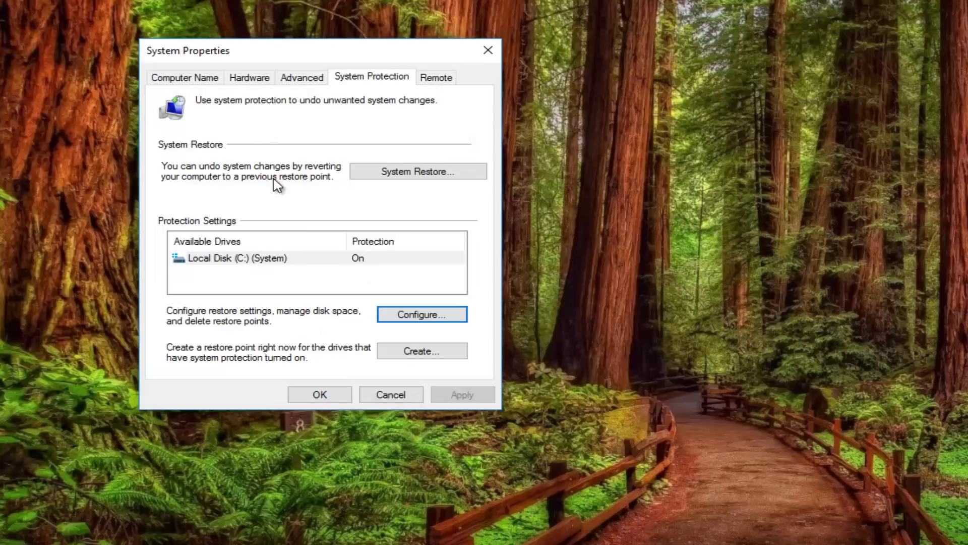
Preview a System Restore to the "Before Updates" restore point up to the confirmation page, and exit System Properties without restoring.
left_click(396, 172)
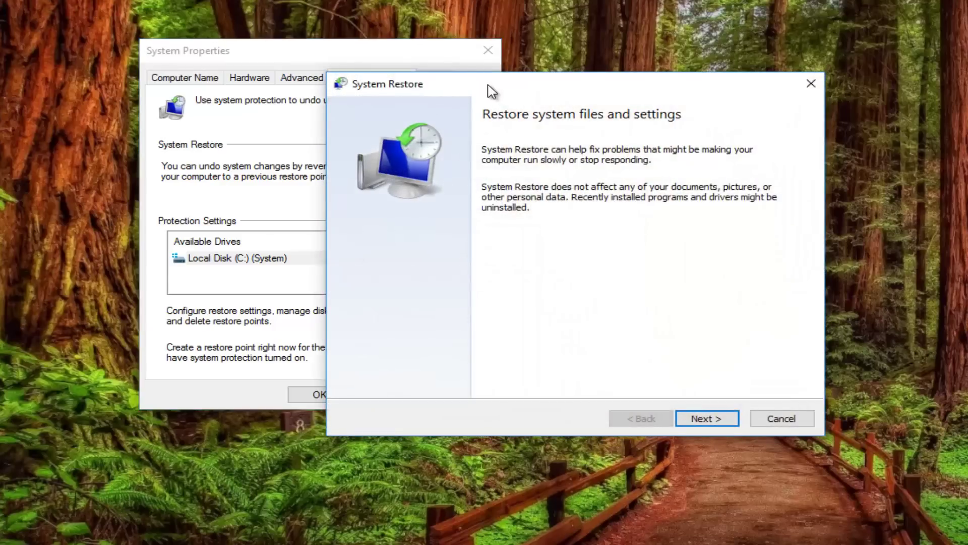
left_click_drag(492, 90, 373, 58)
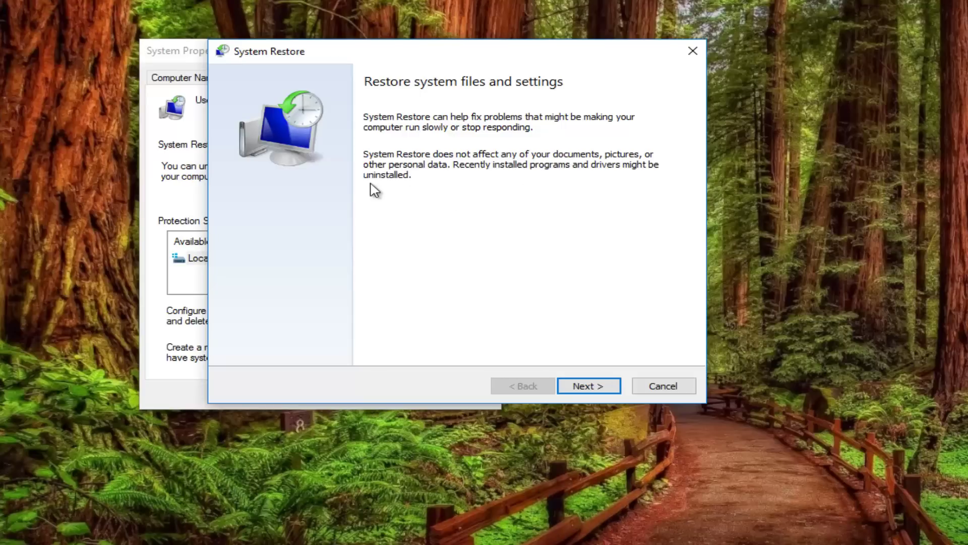
left_click(579, 387)
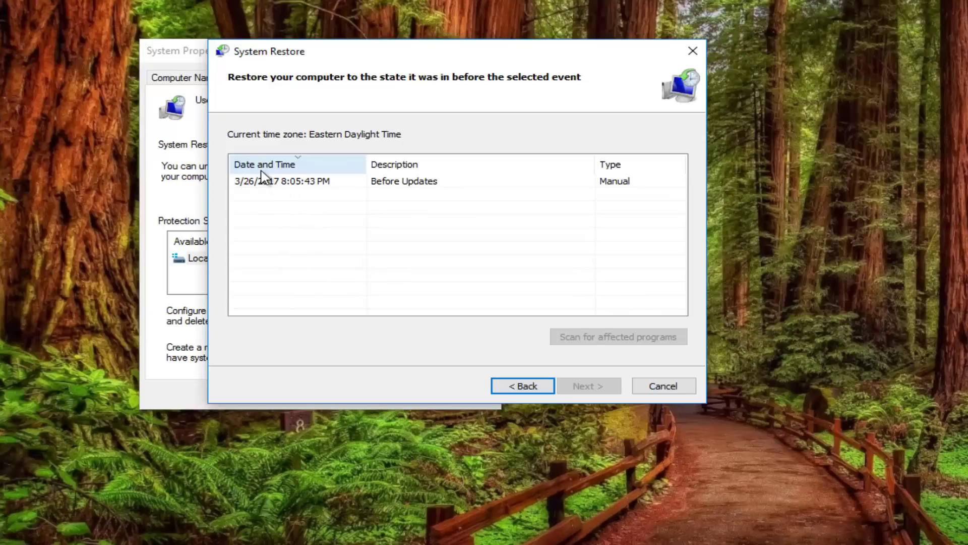
left_click(272, 184)
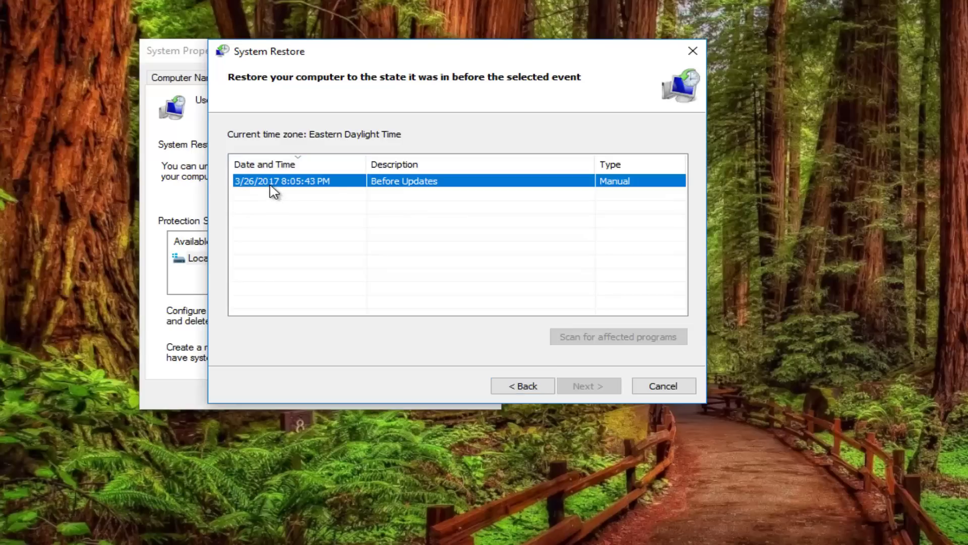
left_click(581, 391)
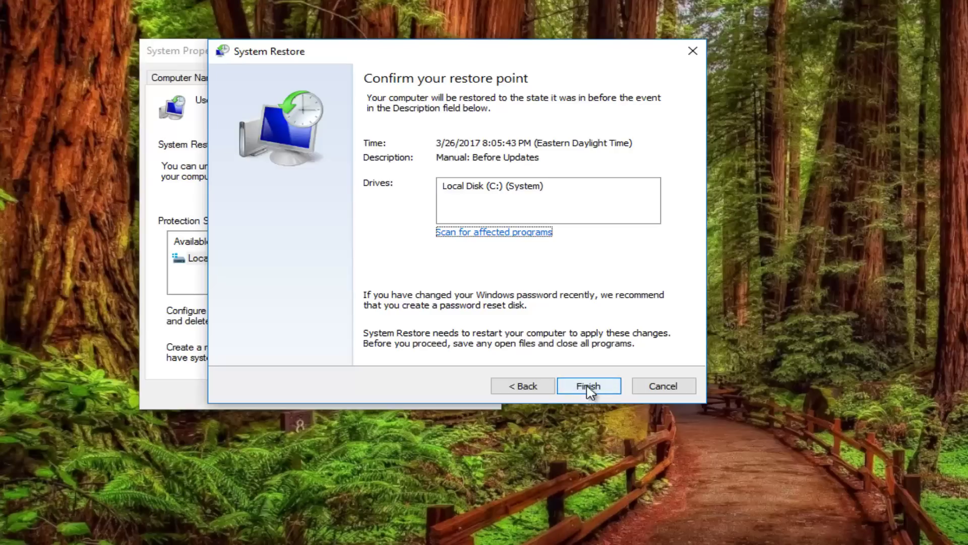
left_click(692, 51)
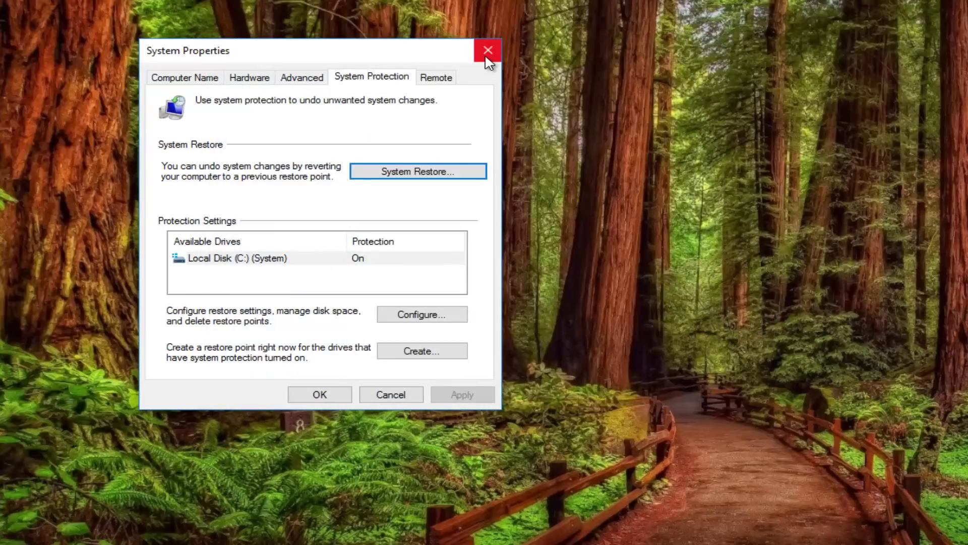
left_click(485, 57)
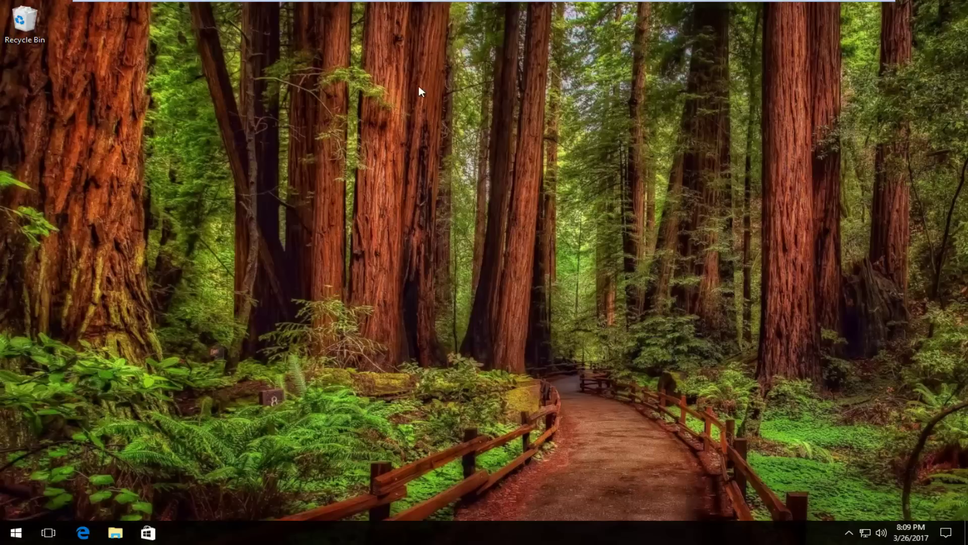
Restart the PC into the Windows recovery environment.
left_click(15, 534)
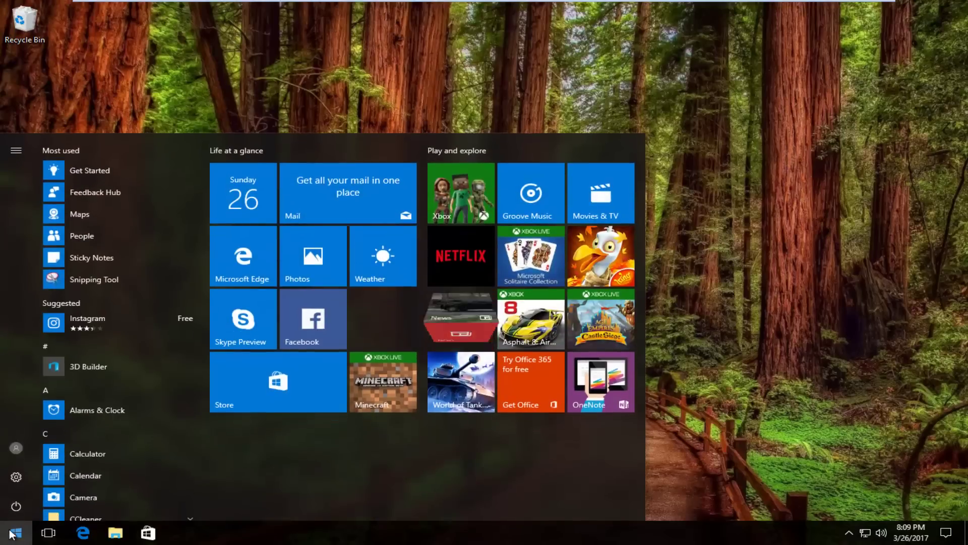
left_click(11, 511)
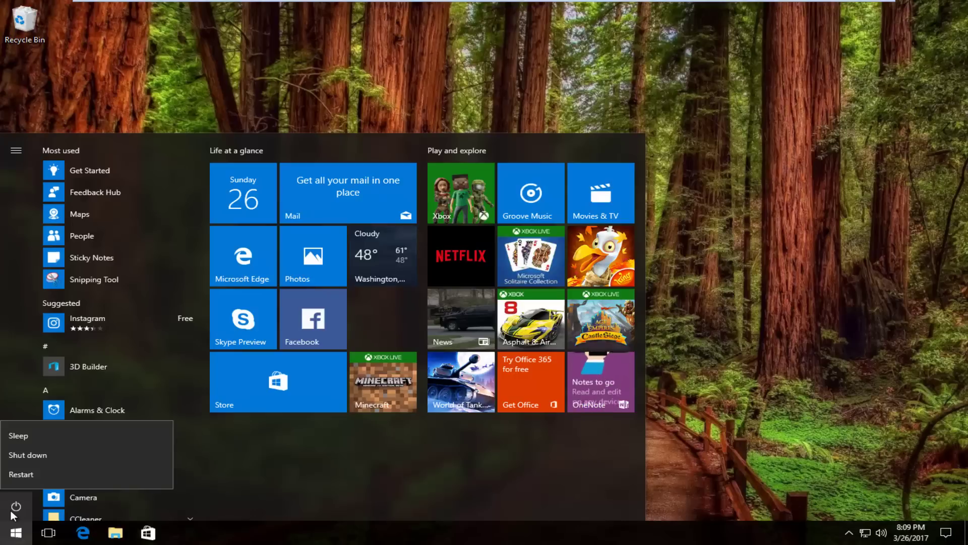
left_click(19, 475)
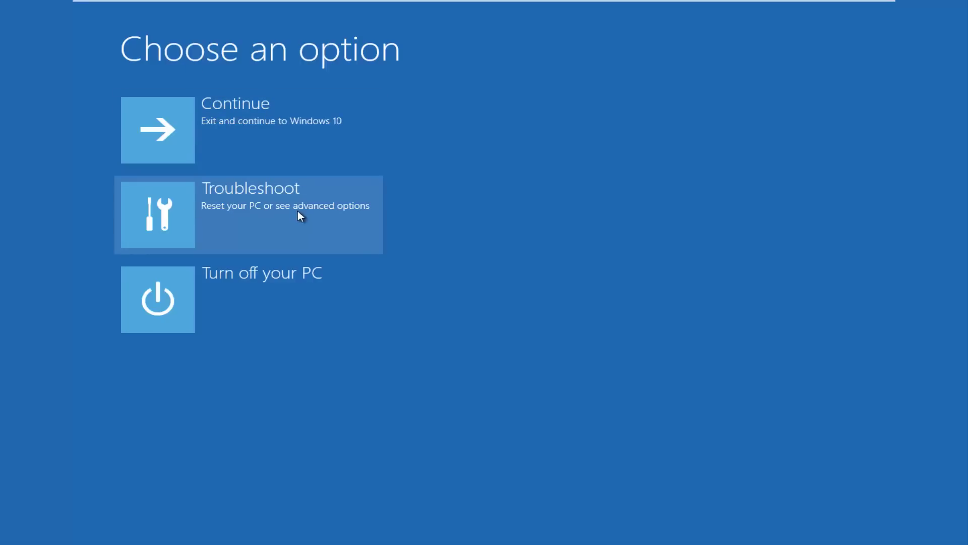
Launch System Restore from the advanced troubleshooting options of the recovery environment.
left_click(253, 213)
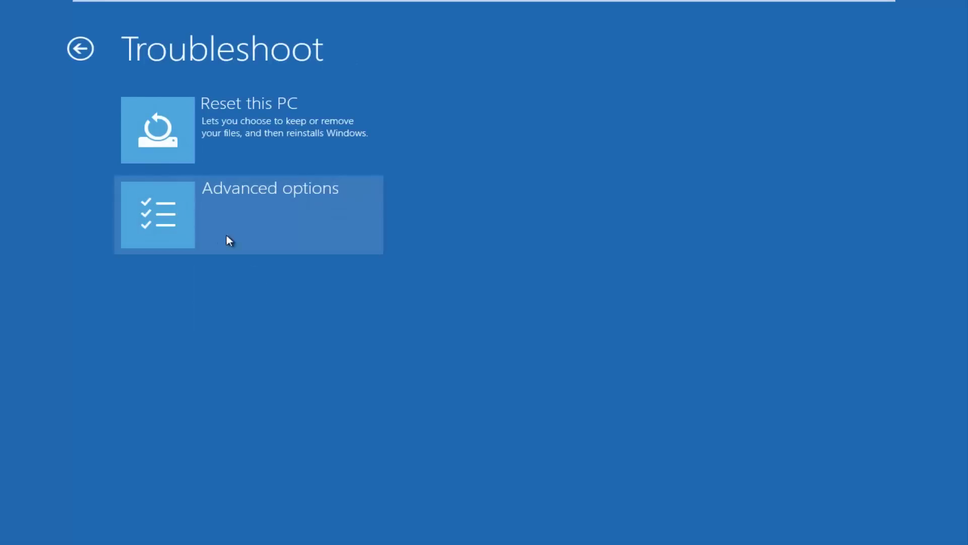
left_click(199, 212)
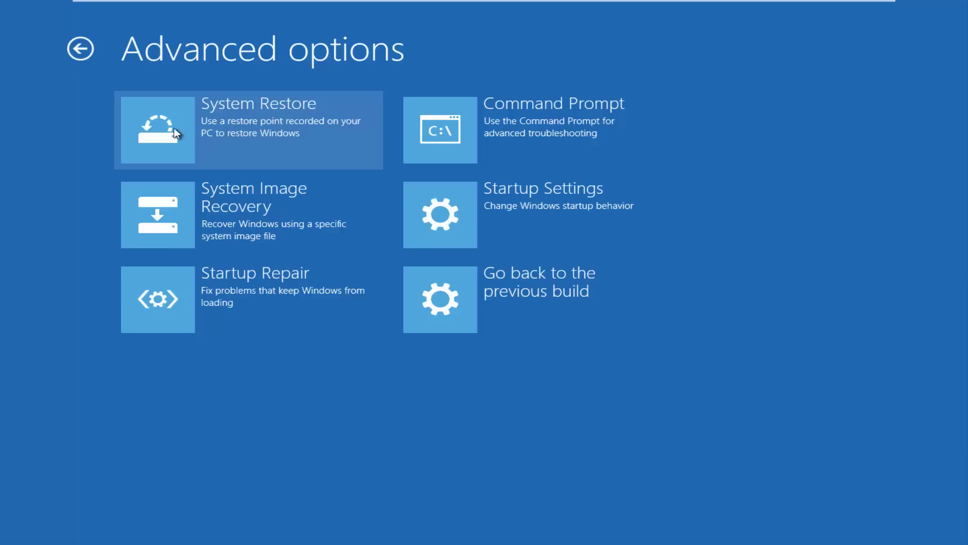
left_click(233, 140)
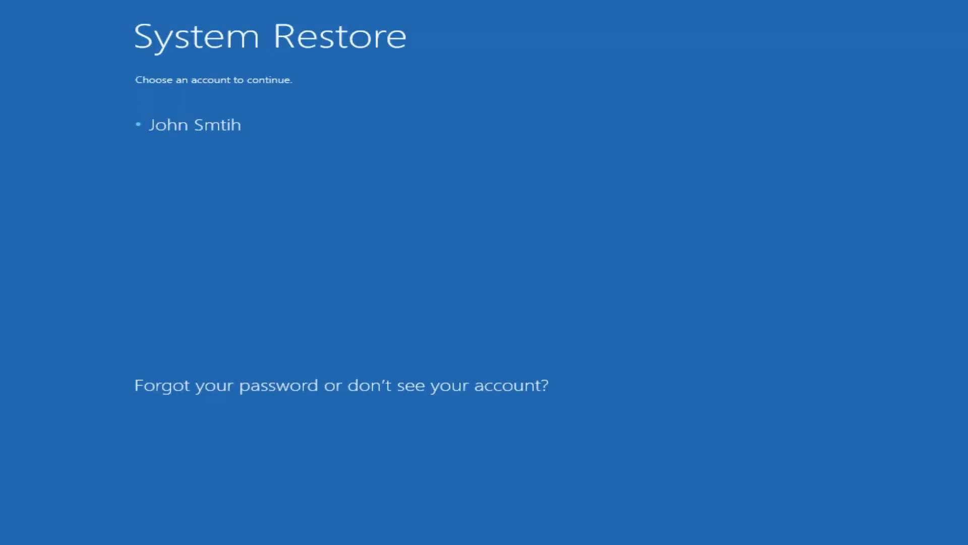
Choose the listed user account for System Restore and authenticate with the account password.
left_click(197, 130)
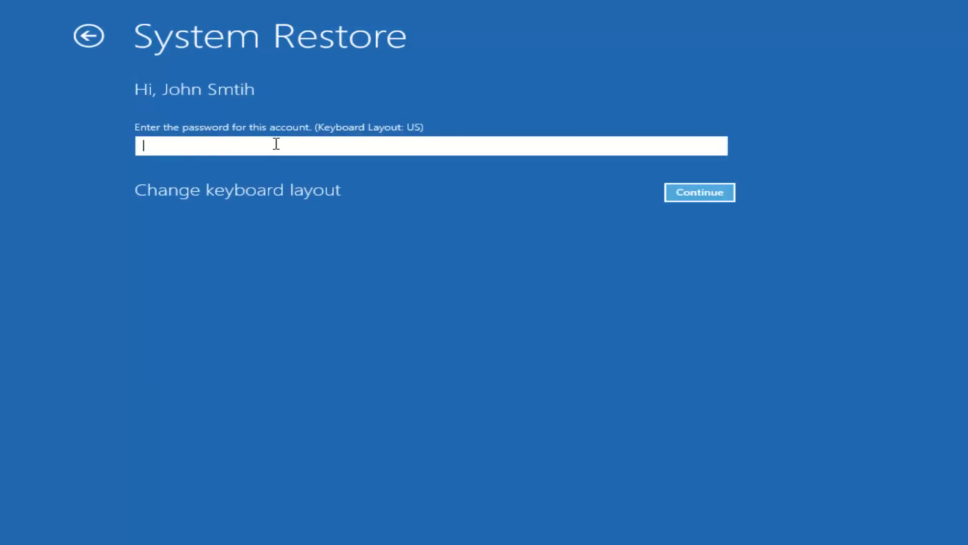
type("••")
key("Return")
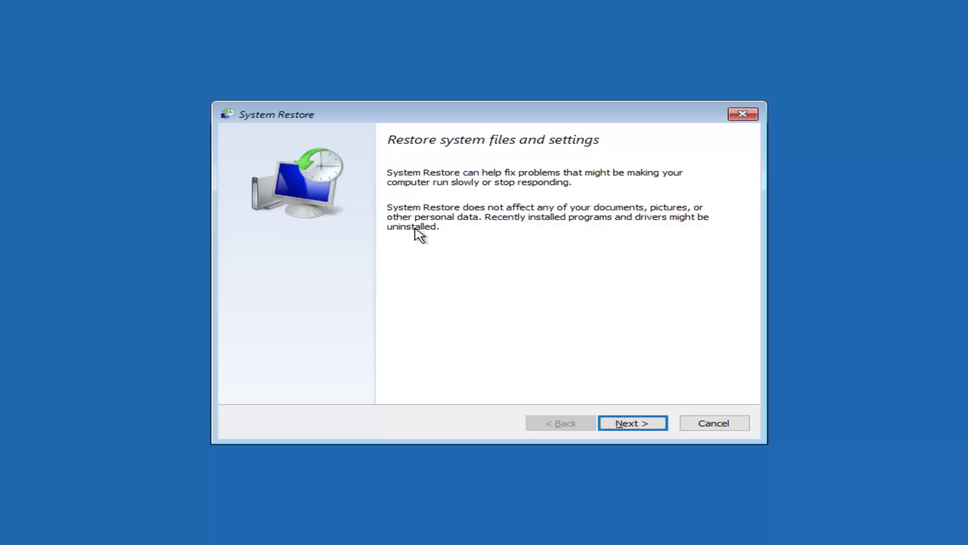
Restore the system to the "Before Updates" restore point, accepting that it cannot be interrupted, and restart the computer once it completes.
left_click(638, 426)
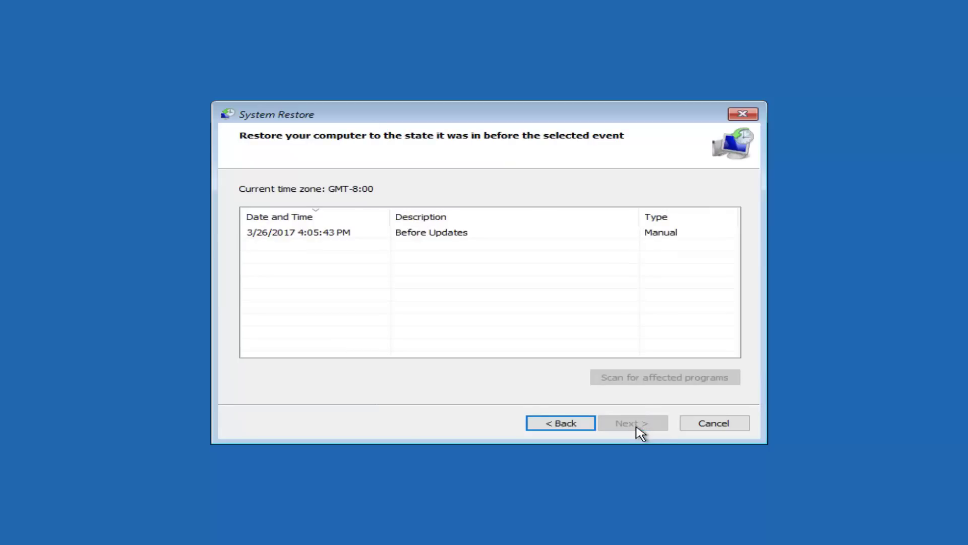
left_click(301, 235)
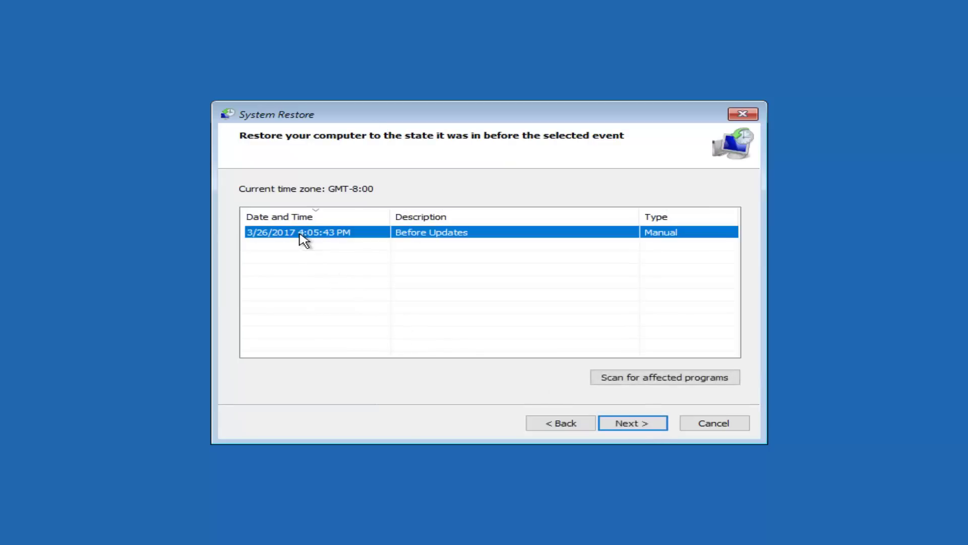
left_click(643, 430)
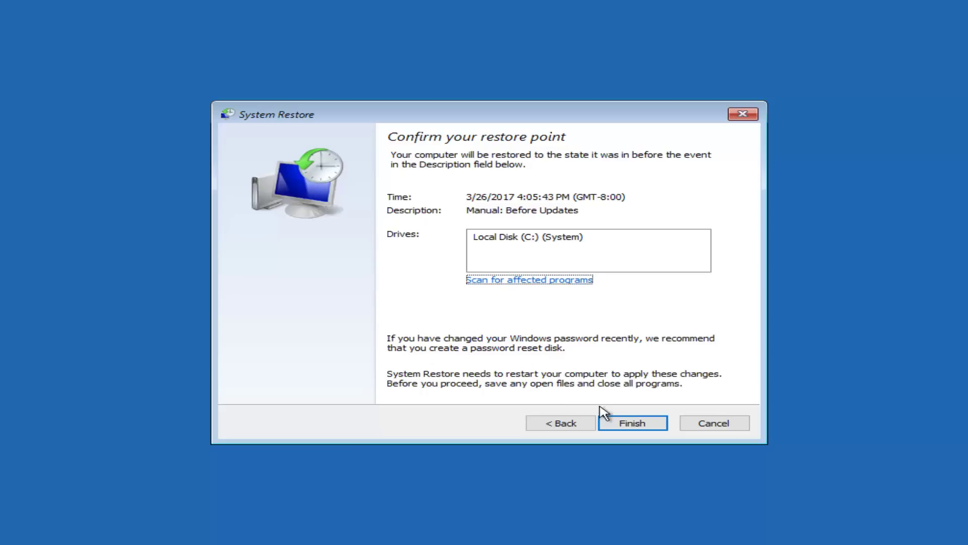
left_click(625, 427)
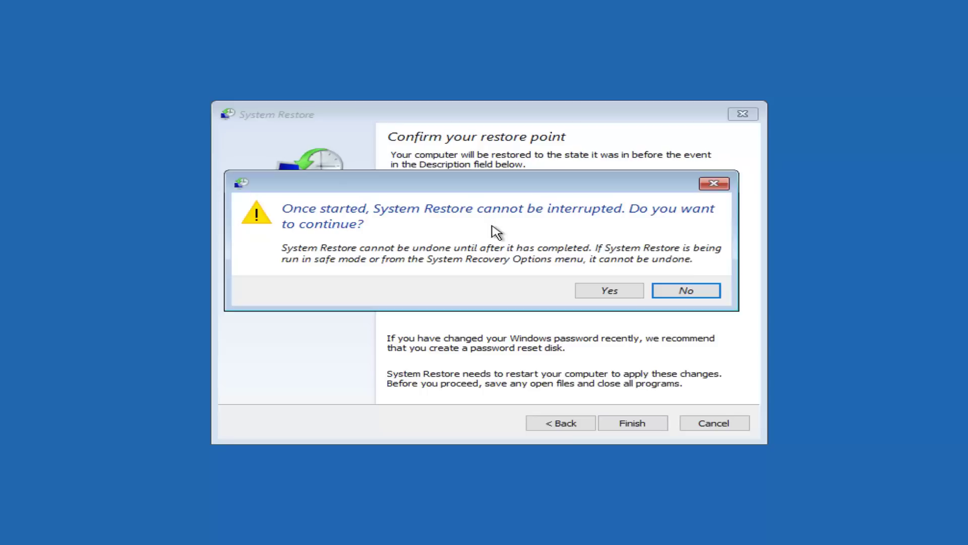
left_click(610, 293)
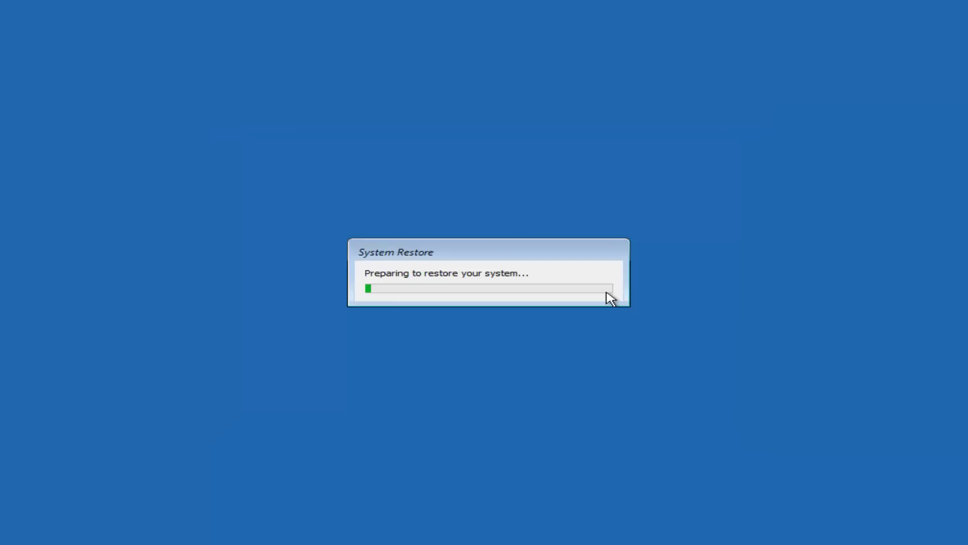
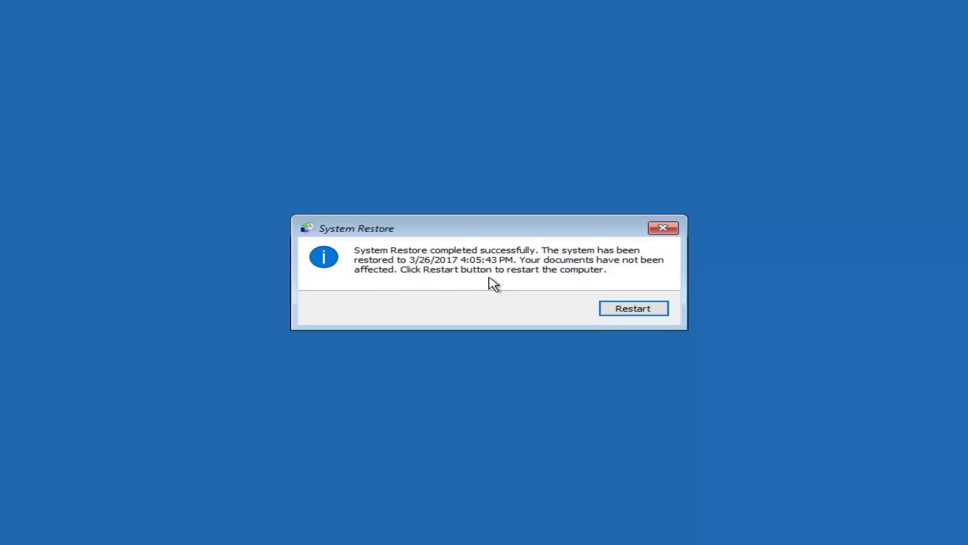
left_click(627, 310)
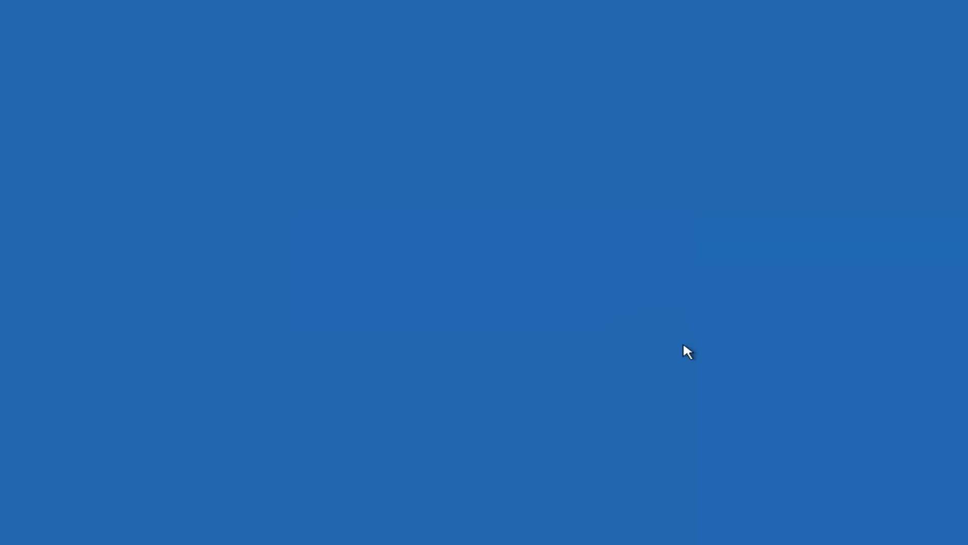